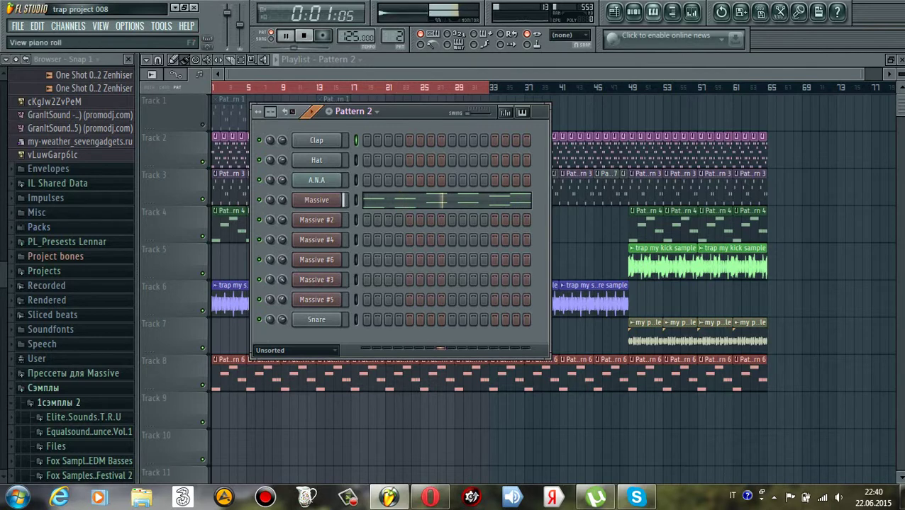
Open the mixer and slightly raise the Windows system sound volume.
left_click(691, 11)
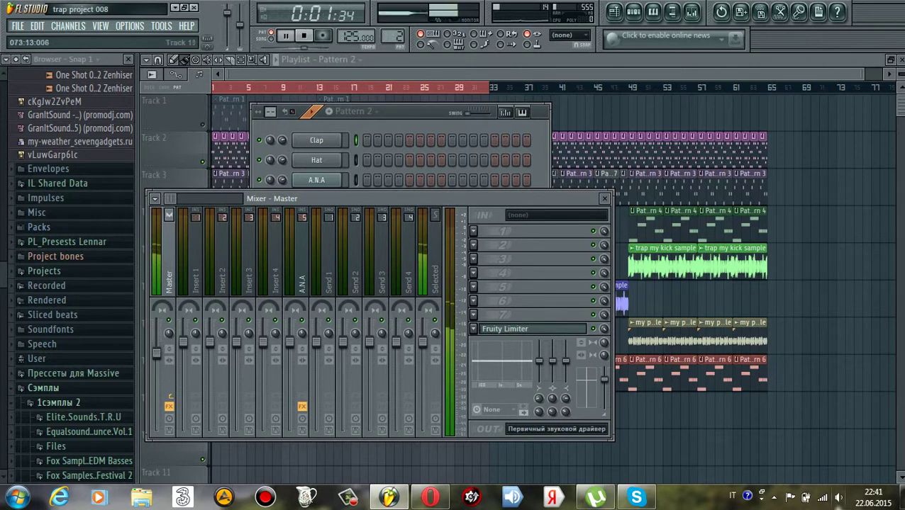
left_click(839, 498)
left_click_drag(837, 388, 838, 380)
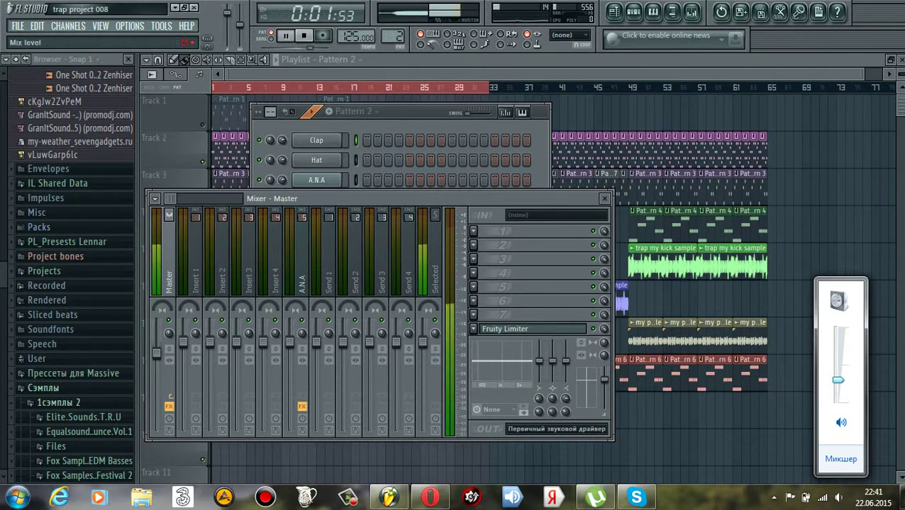
Examine the Massive channel's notes for Pattern 2 in the piano roll and stop playback.
left_click(420, 112)
left_click(430, 201)
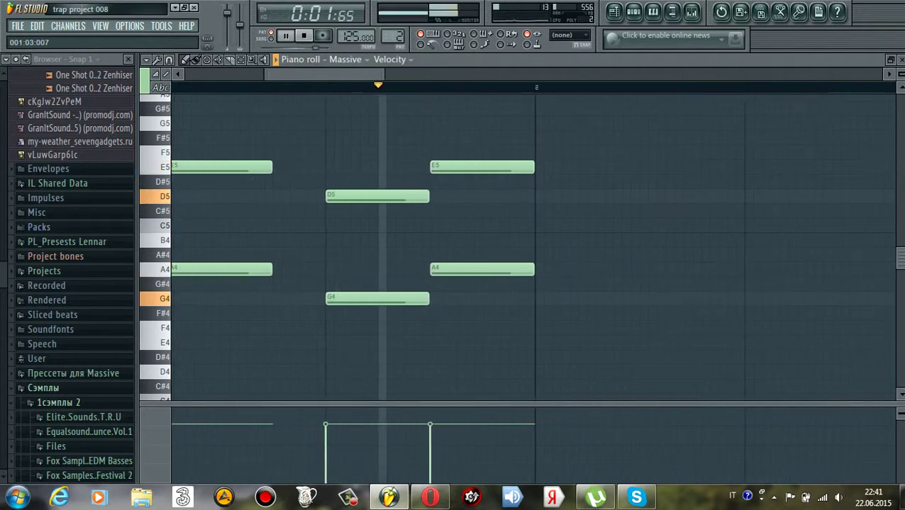
left_click(901, 59)
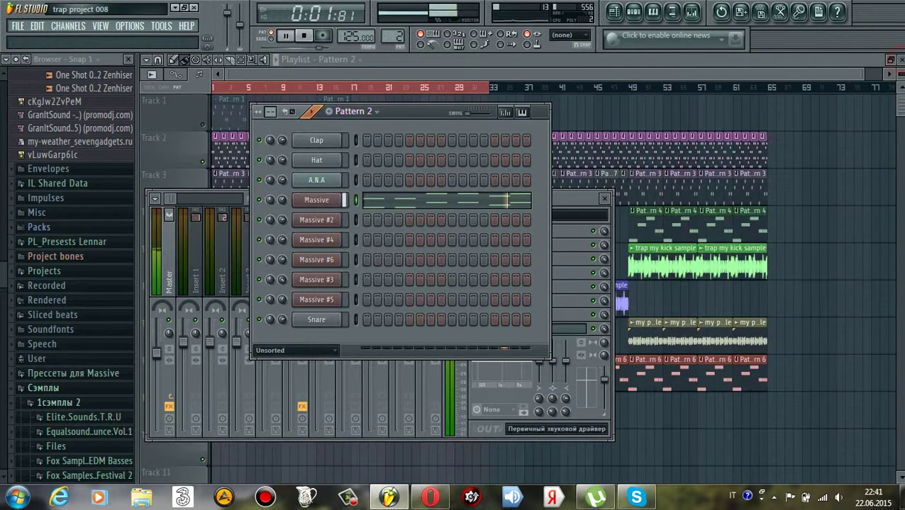
key("space")
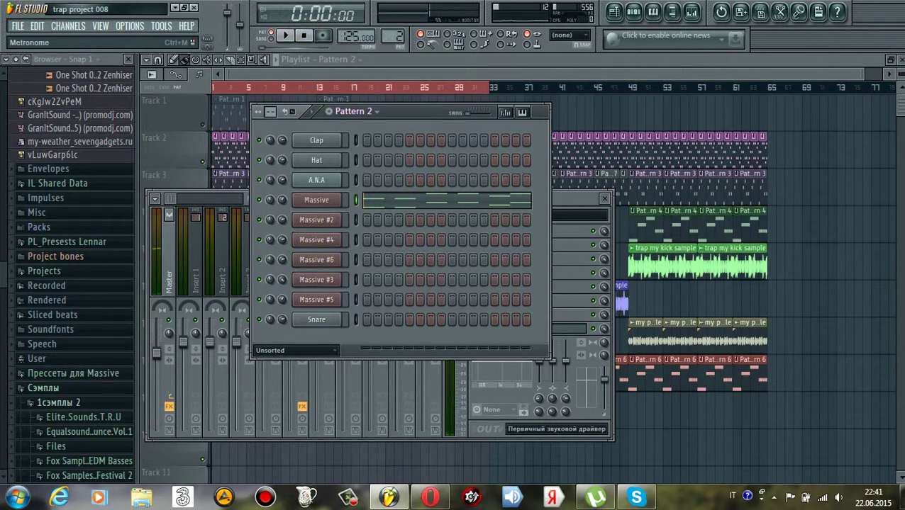
Play Pattern 3 and examine the Massive #2 channel's notes in the piano roll.
scroll(397, 35, "up", 1)
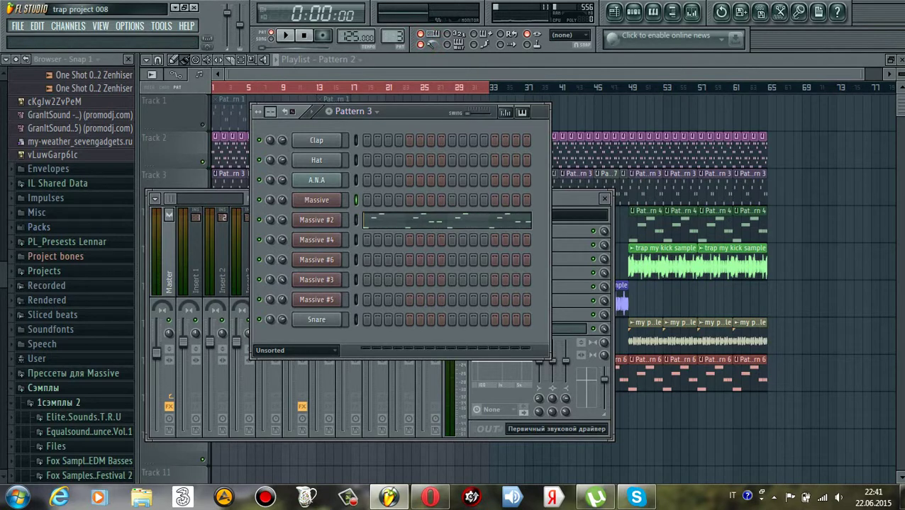
left_click(284, 35)
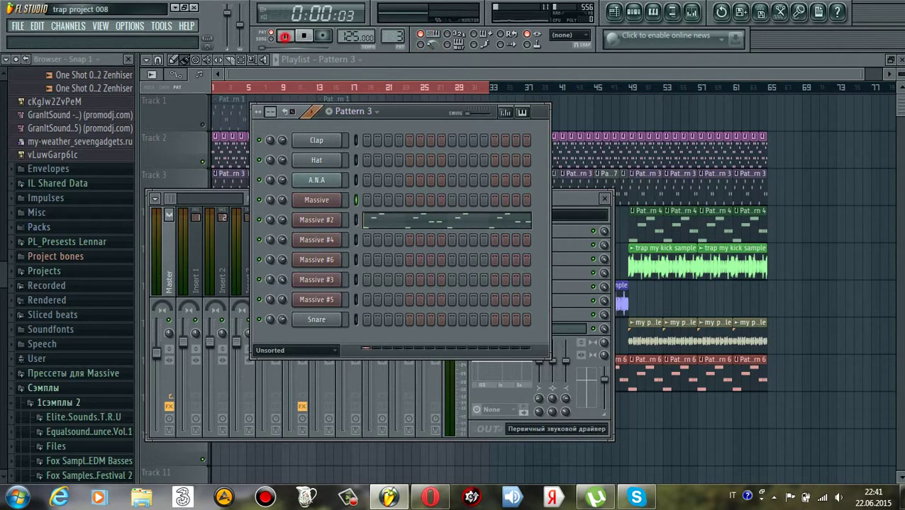
left_click(384, 218)
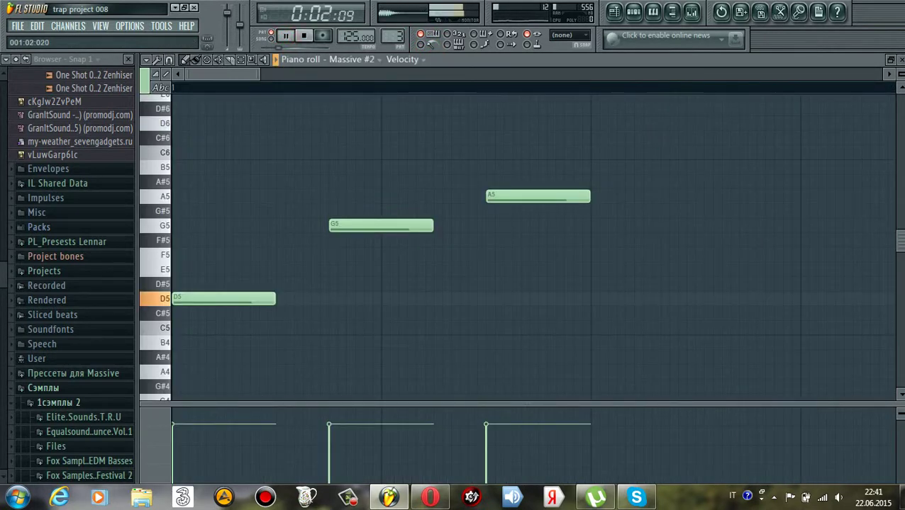
left_click_drag(258, 75, 637, 75)
left_click(900, 60)
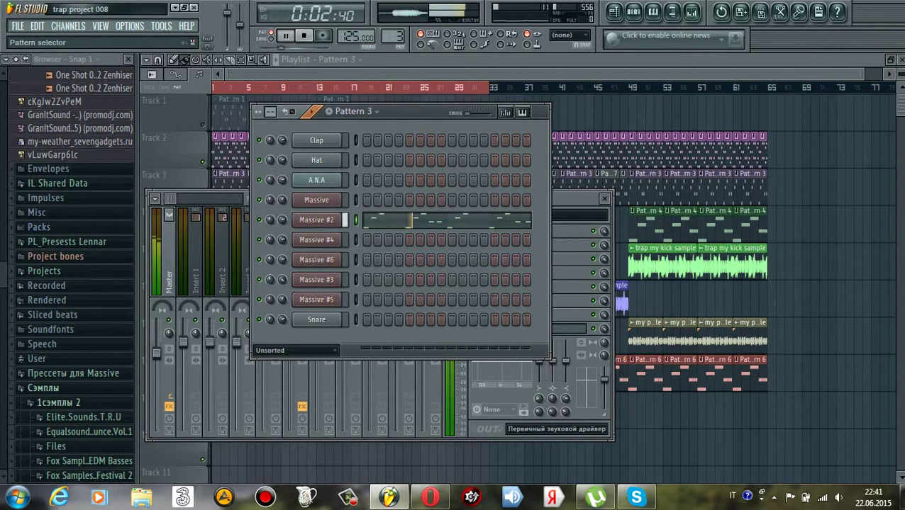
left_click(303, 34)
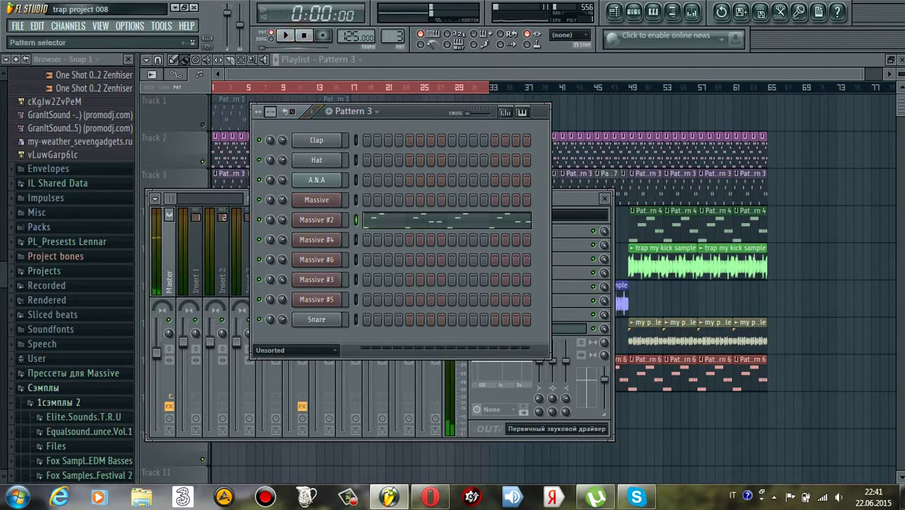
Play Pattern 4 and examine the Massive #3 channel's notes in the piano roll.
scroll(393, 36, "up", 1)
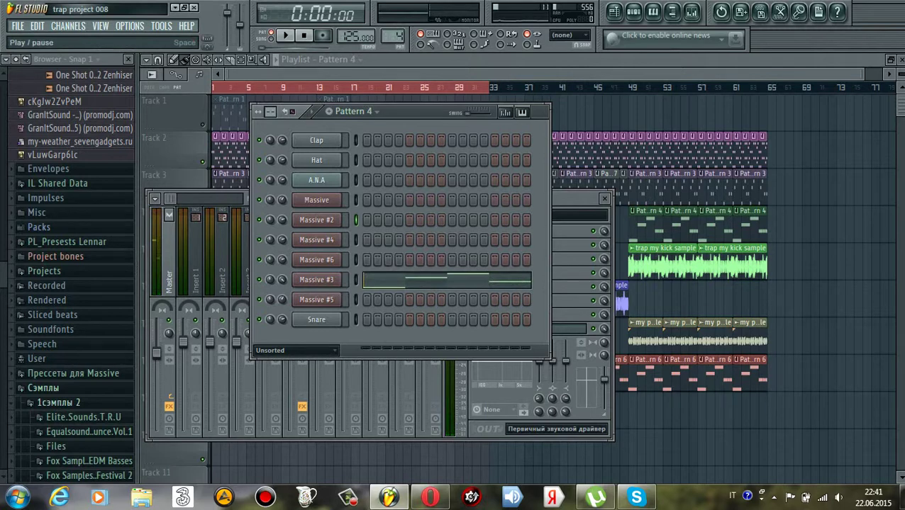
left_click(284, 35)
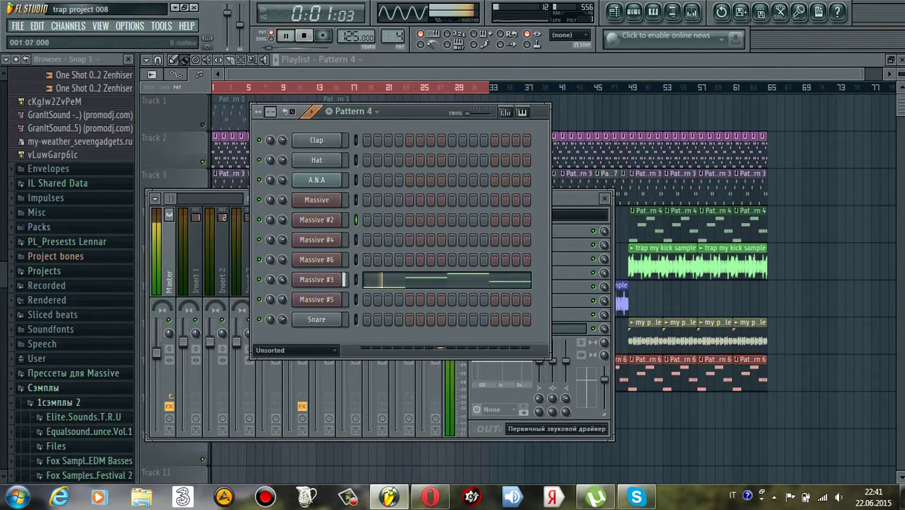
left_click(379, 279)
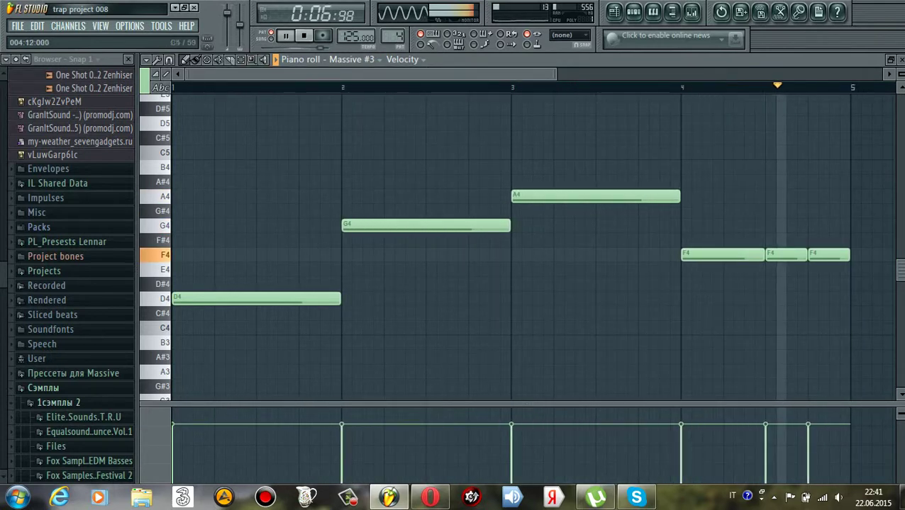
left_click(900, 59)
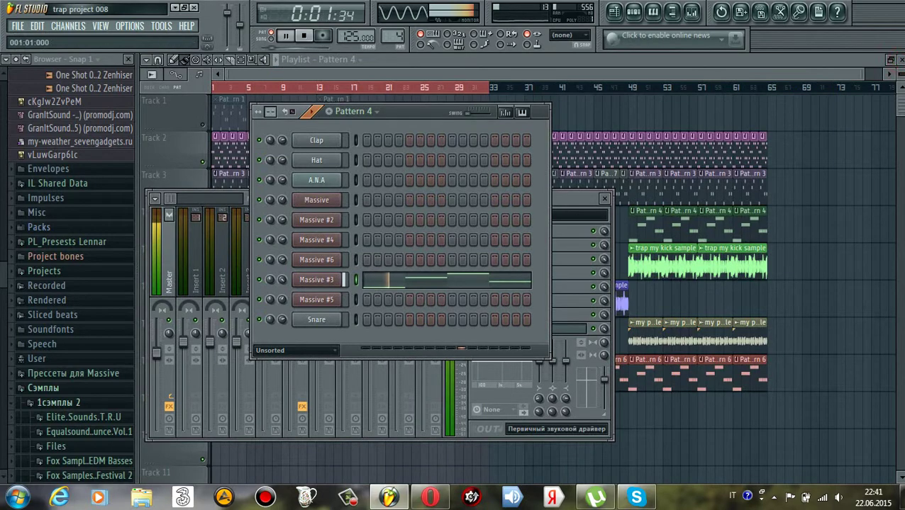
Inspect the Massive #3 synth's preset and settings, closing the plugin and stopping playback when done.
left_click(316, 279)
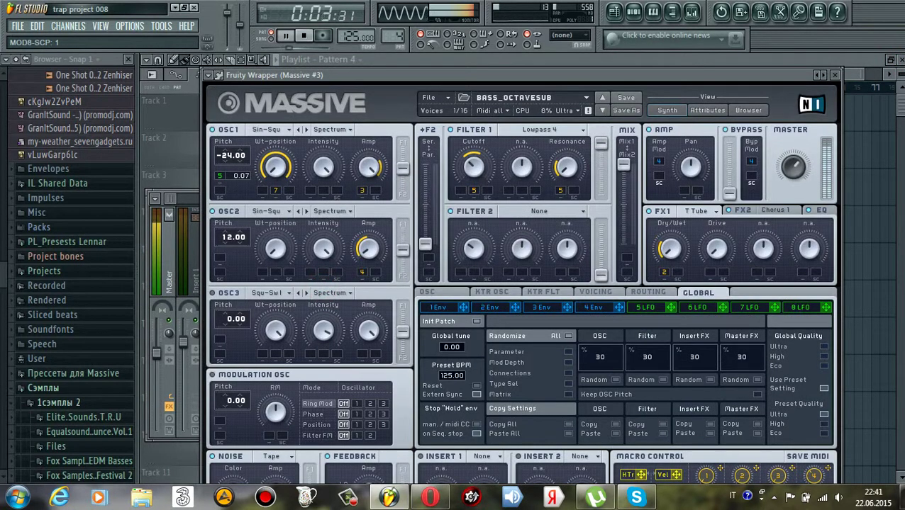
left_click(834, 75)
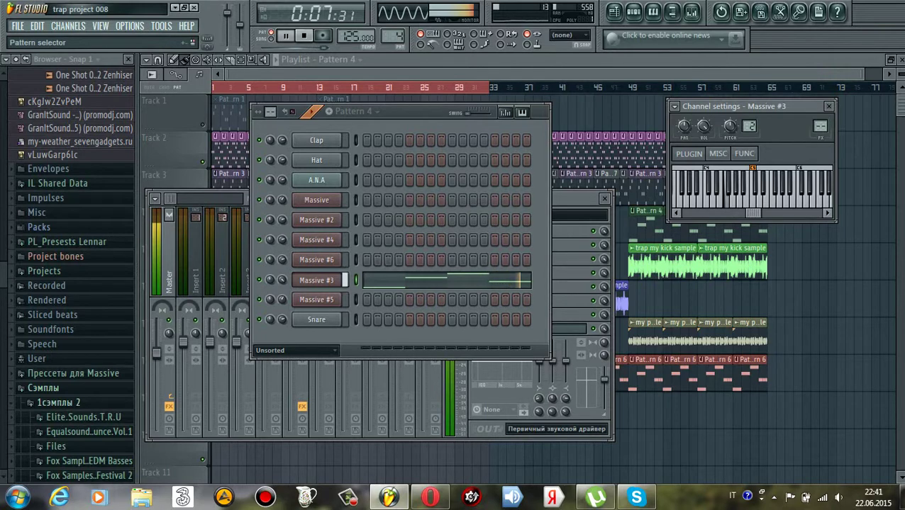
left_click(303, 35)
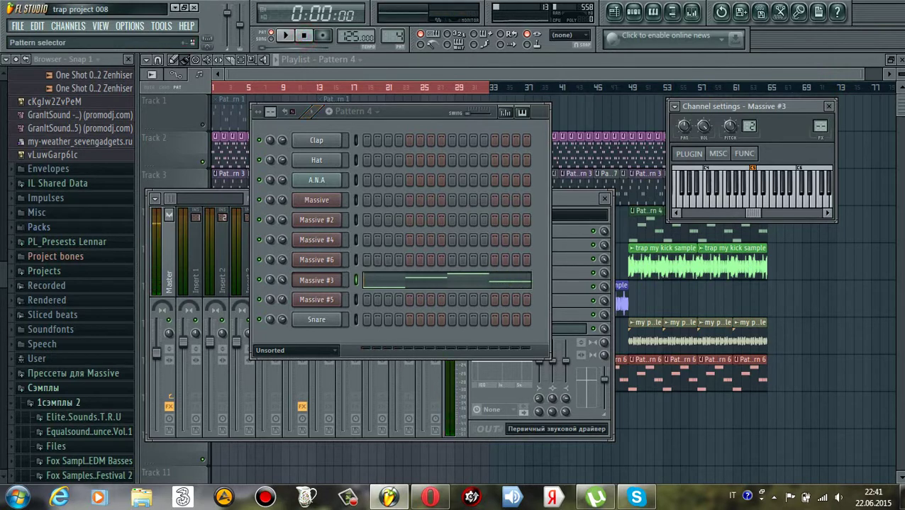
Play Pattern 5 and open the Massive #4 synth to view its preset.
scroll(393, 35, "up", 1)
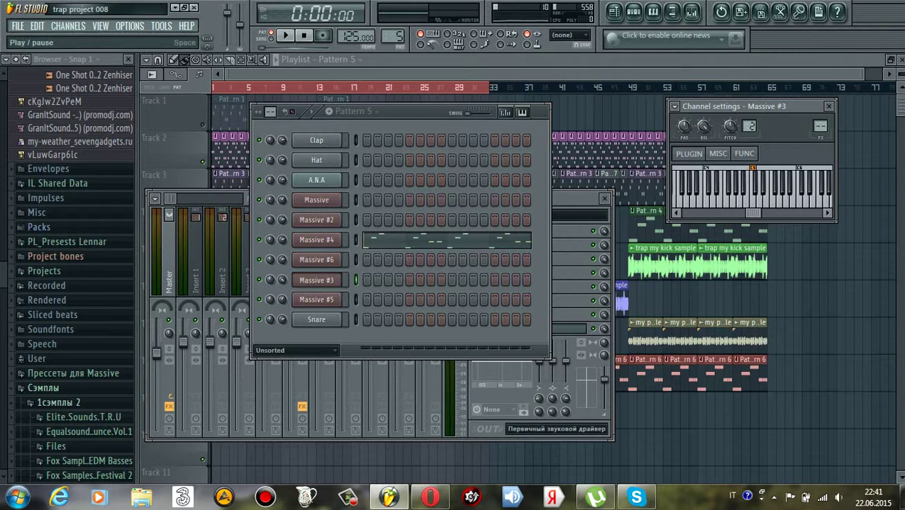
left_click(284, 36)
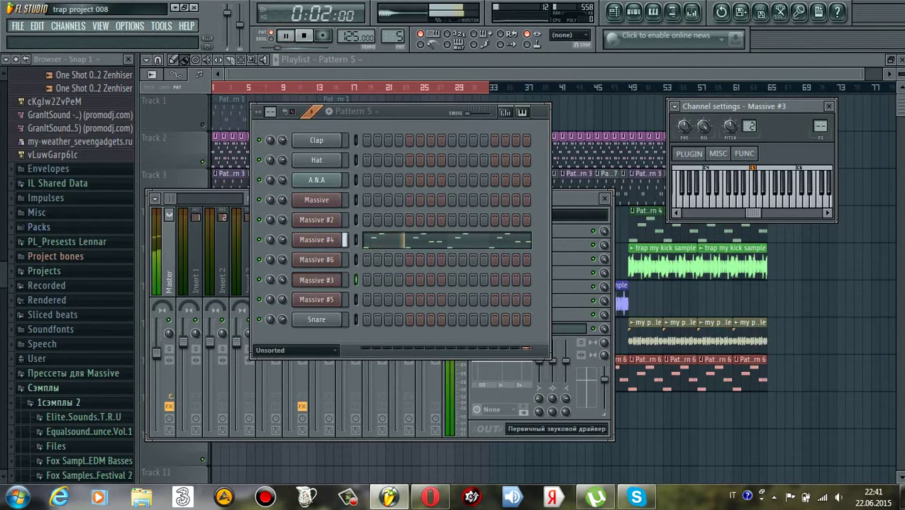
left_click(316, 239)
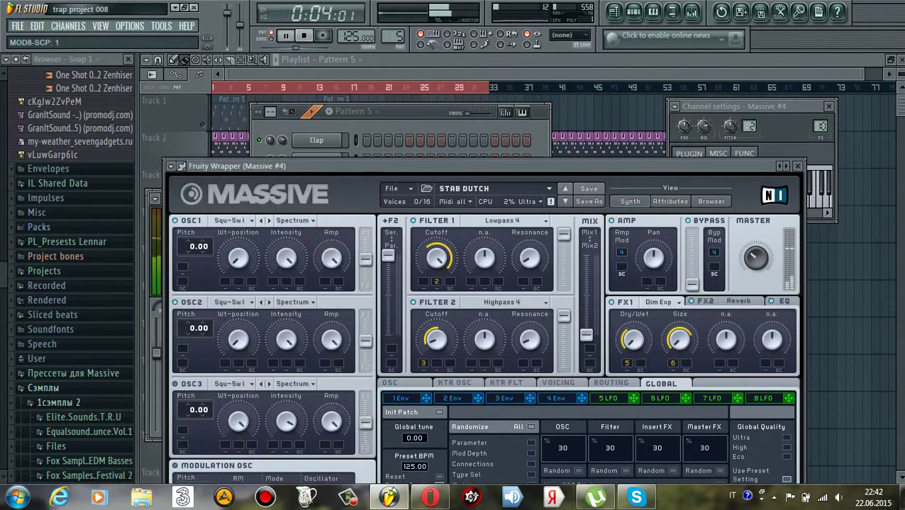
Inspect the Gross Beat effect on mixer track Insert 10, stop playback and close the mixer and synth windows.
key("F9")
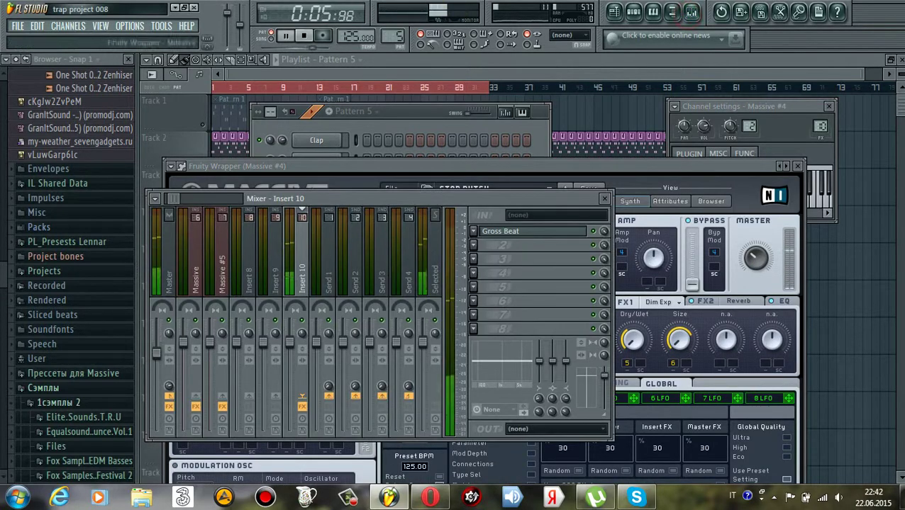
left_click(500, 231)
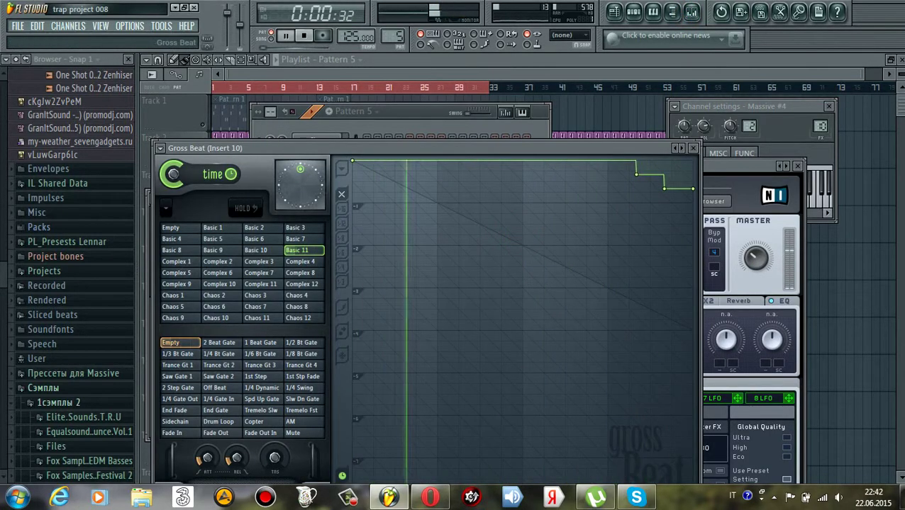
left_click(693, 149)
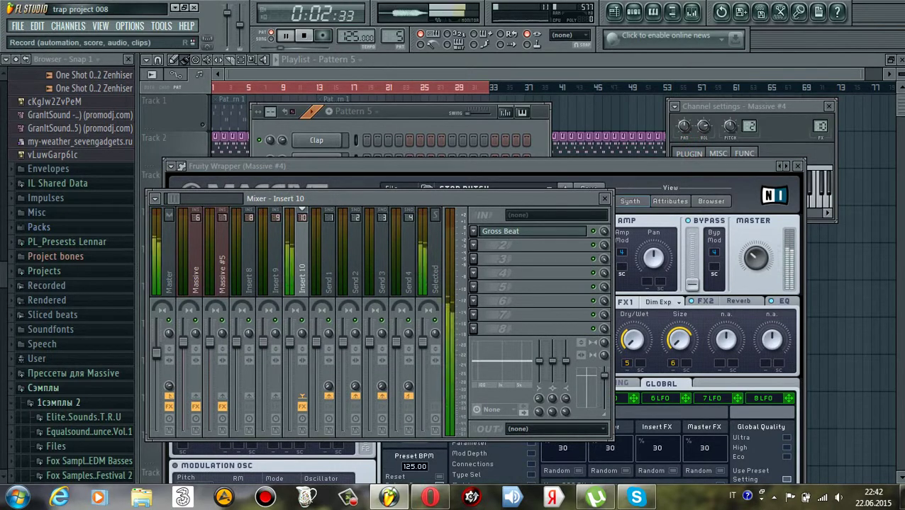
key("space")
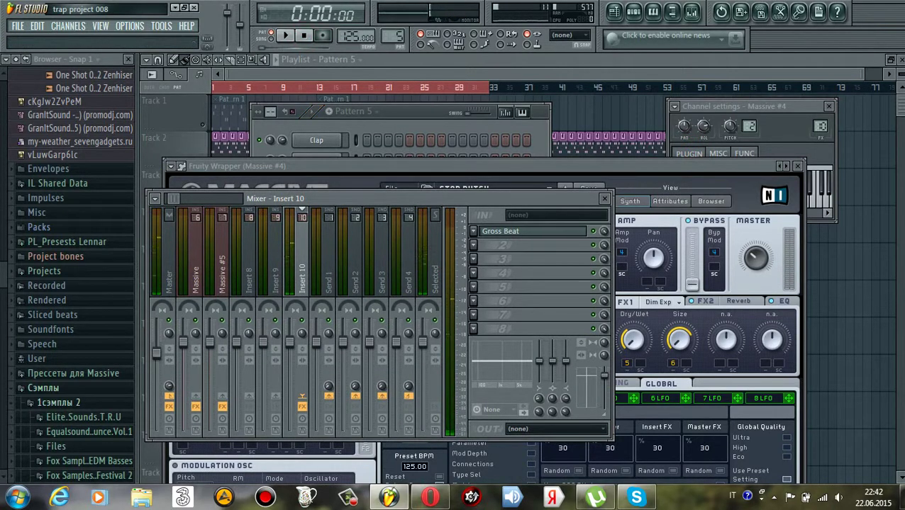
left_click(603, 198)
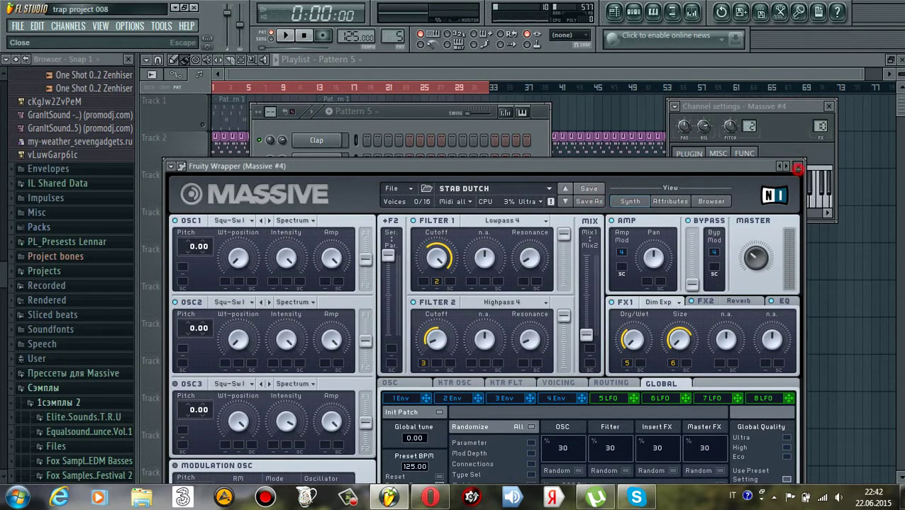
left_click(796, 168)
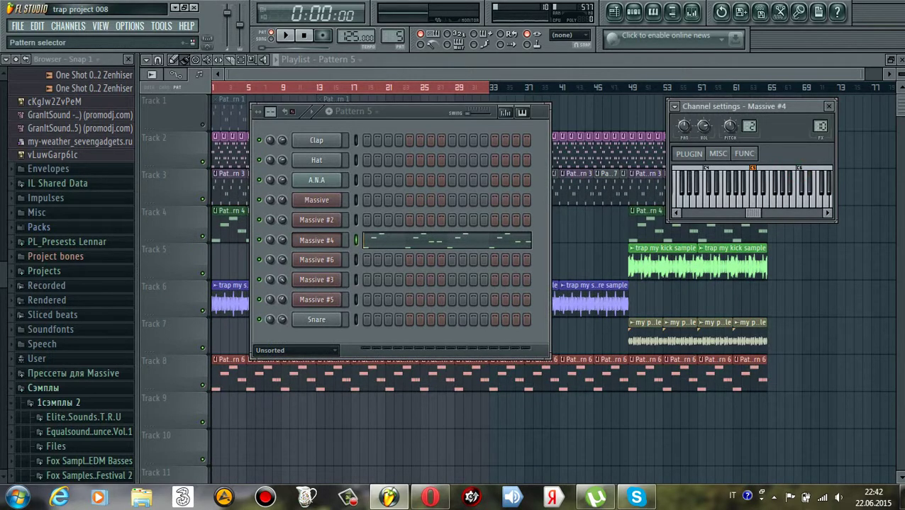
Play Pattern 6 and examine all of the Massive #5 channel's notes in the piano roll.
left_click_drag(392, 37, 392, 31)
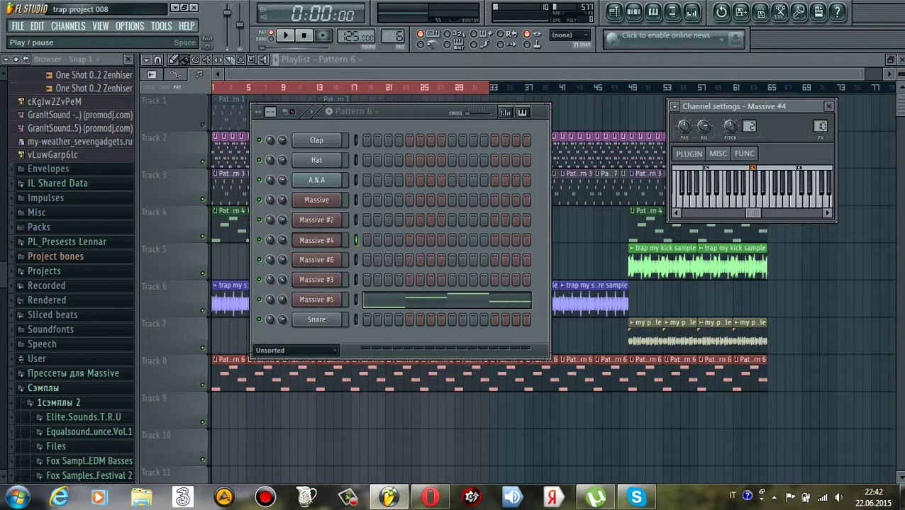
left_click(285, 35)
left_click(395, 304)
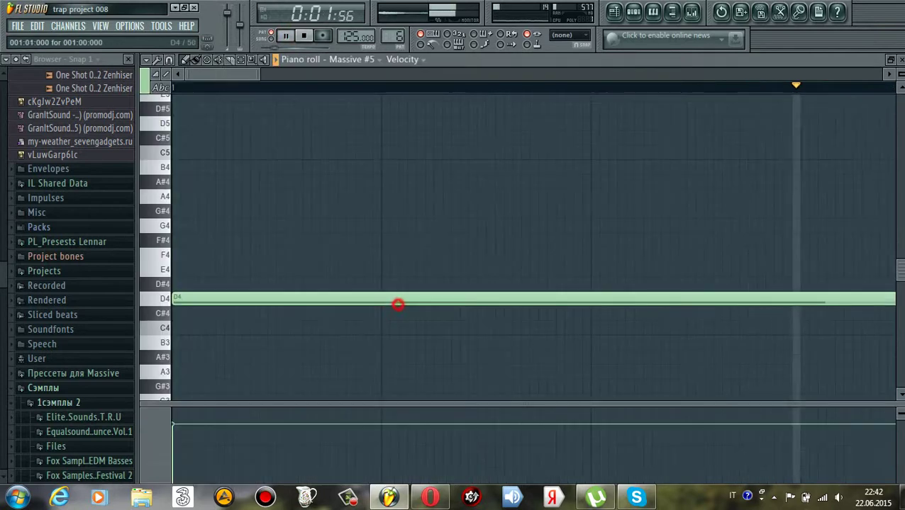
left_click_drag(259, 73, 671, 74)
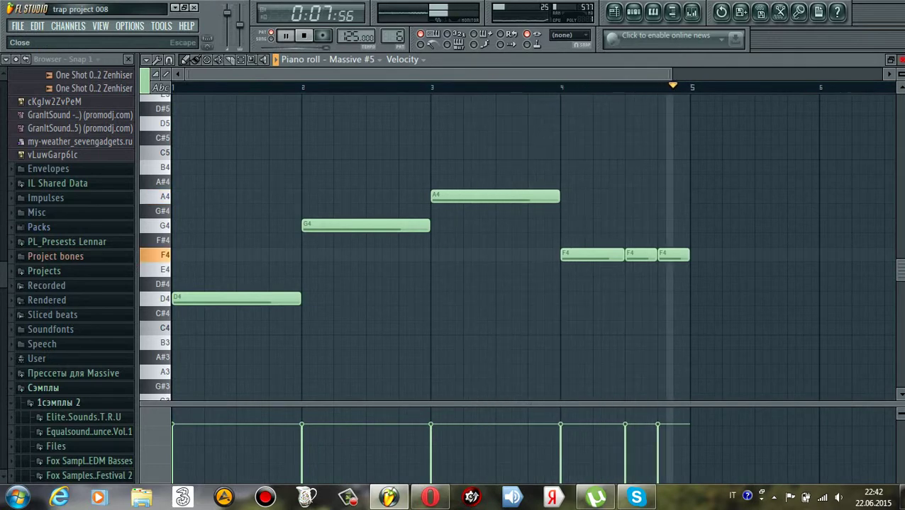
left_click(899, 60)
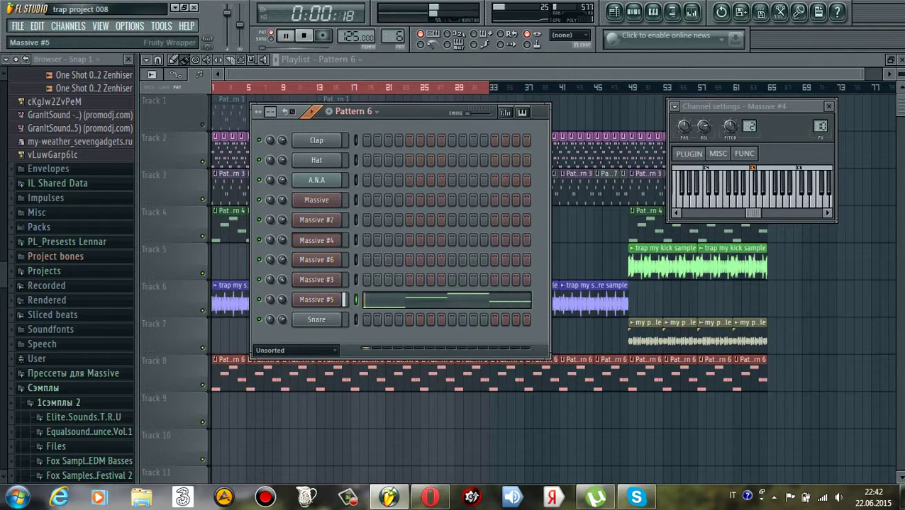
View the Massive #5 synth and add Fruity PanOMatic to effect slot 2 of its mixer track.
left_click(305, 300)
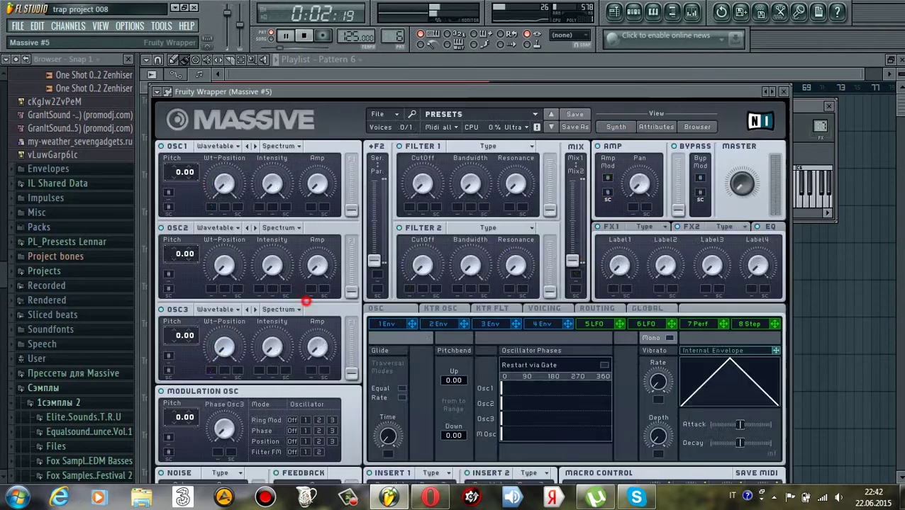
key("F9")
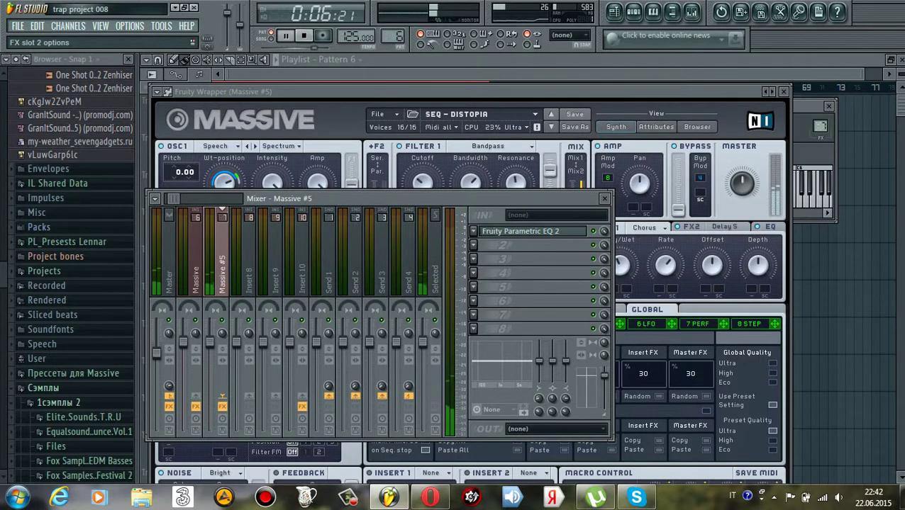
left_click(473, 245)
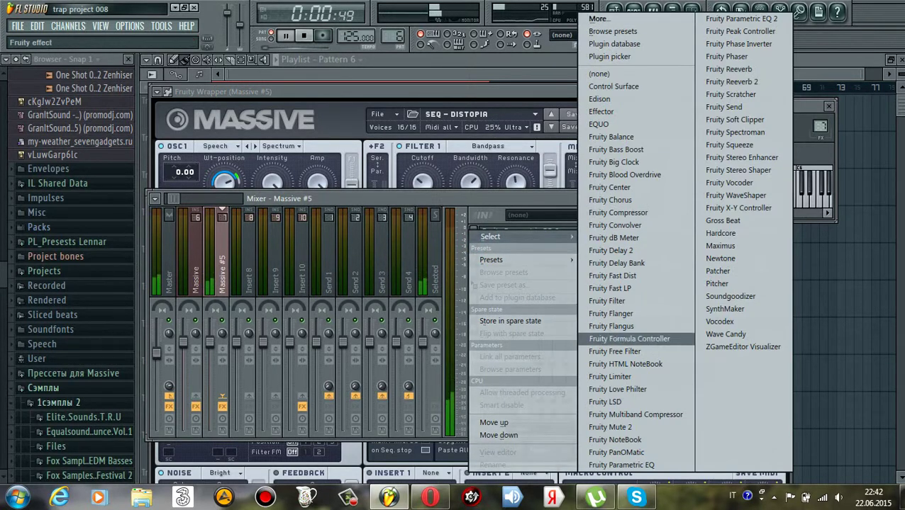
left_click(614, 452)
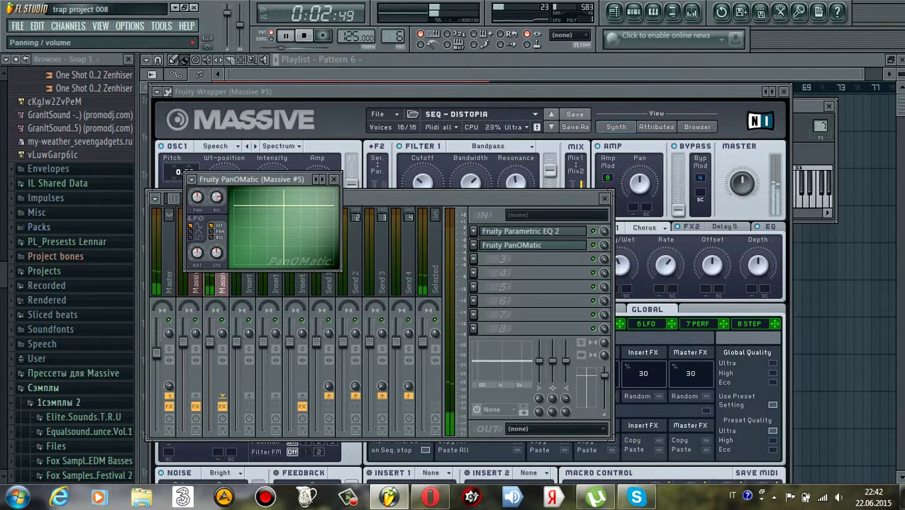
Shift Fruity PanOMatic's panning to the left of centre and raise its volume slightly.
left_click_drag(216, 197, 216, 192)
left_click_drag(283, 201, 243, 198)
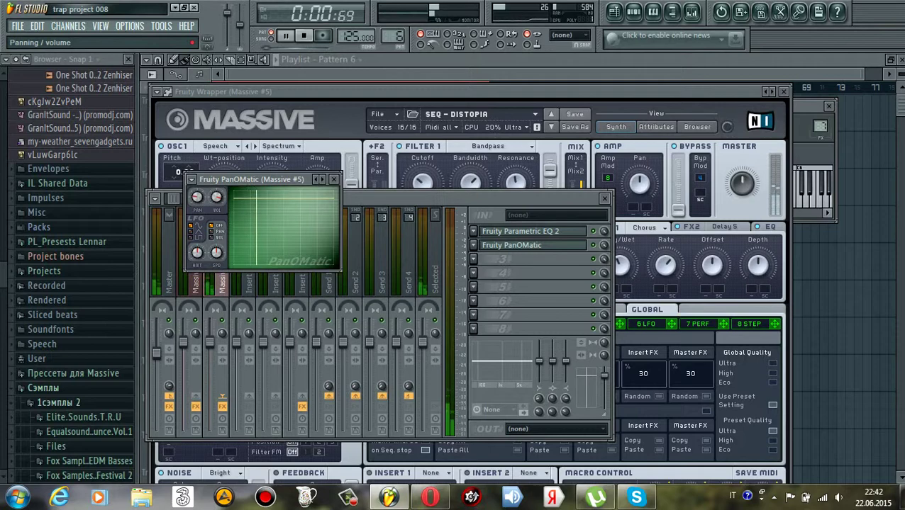
Add Fruity Reeverb 2 to effect slot 3 of the Massive #5 mixer track and set its early reflection level to 17%.
left_click(333, 179)
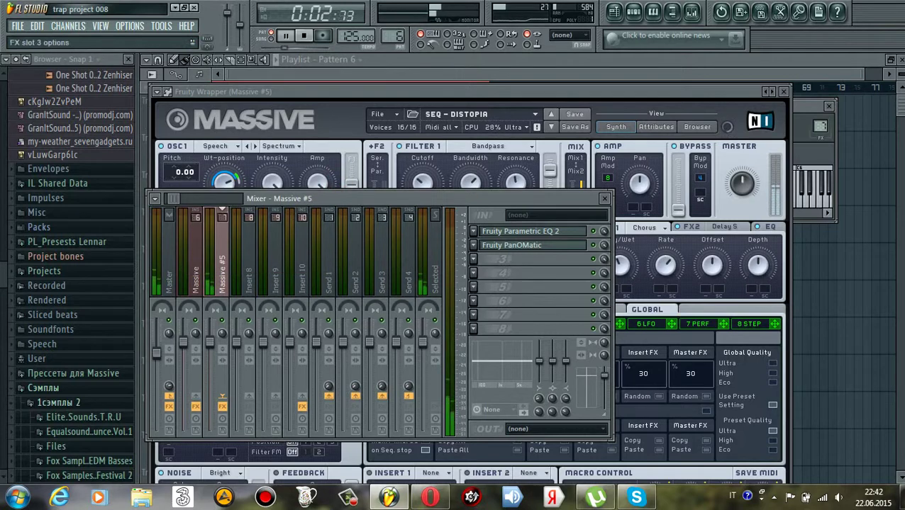
left_click(473, 259)
mouse_move(482, 259)
mouse_move(496, 236)
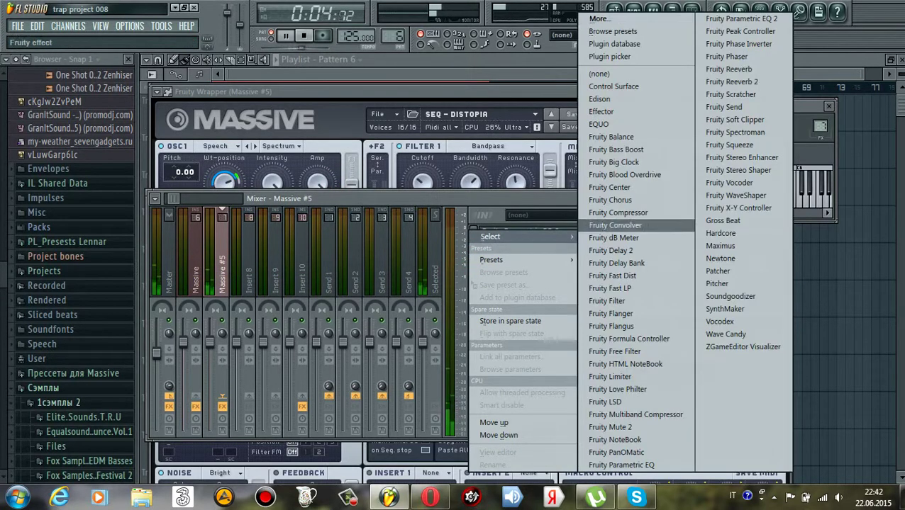
left_click(731, 82)
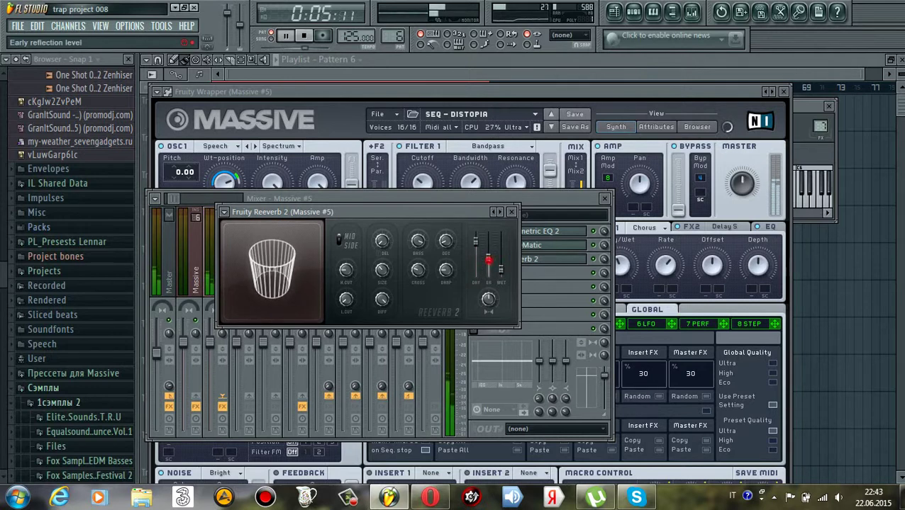
left_click_drag(488, 259, 488, 262)
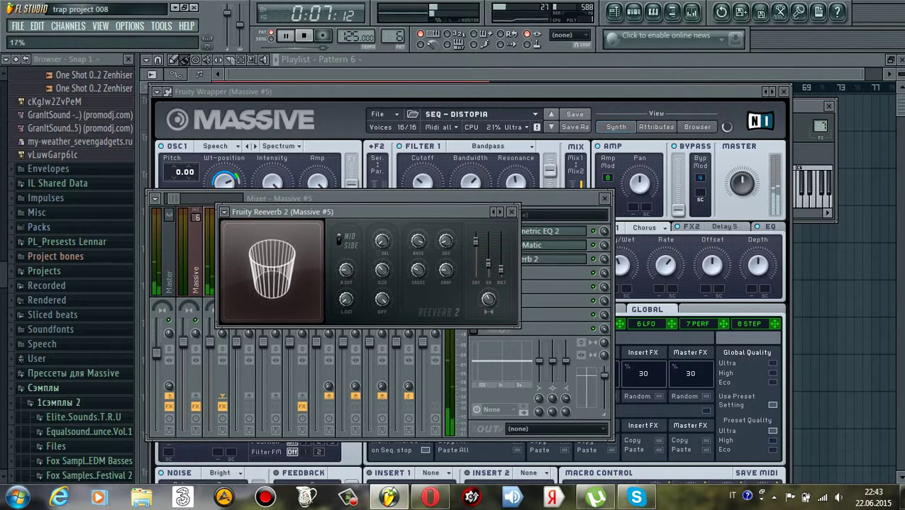
left_click(511, 212)
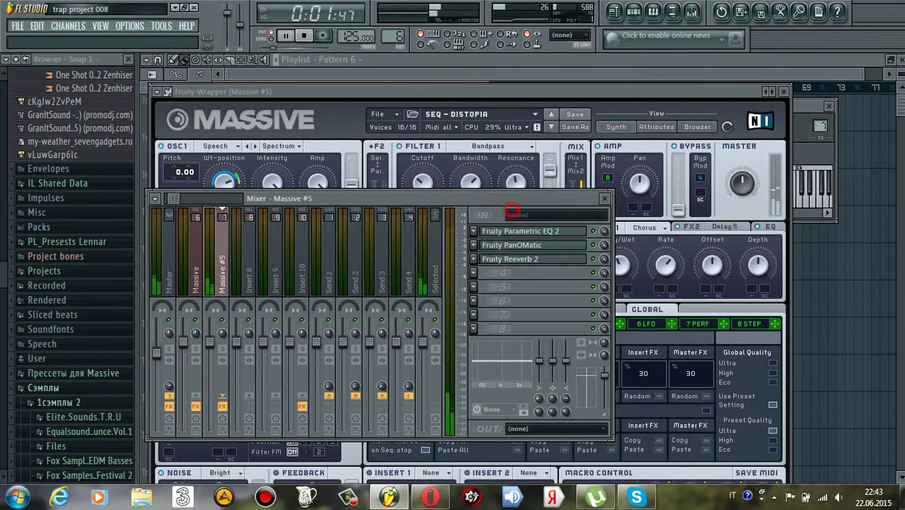
Close the mixer, Massive #5 synth and step sequencer windows and stop playback.
left_click(604, 198)
left_click(783, 92)
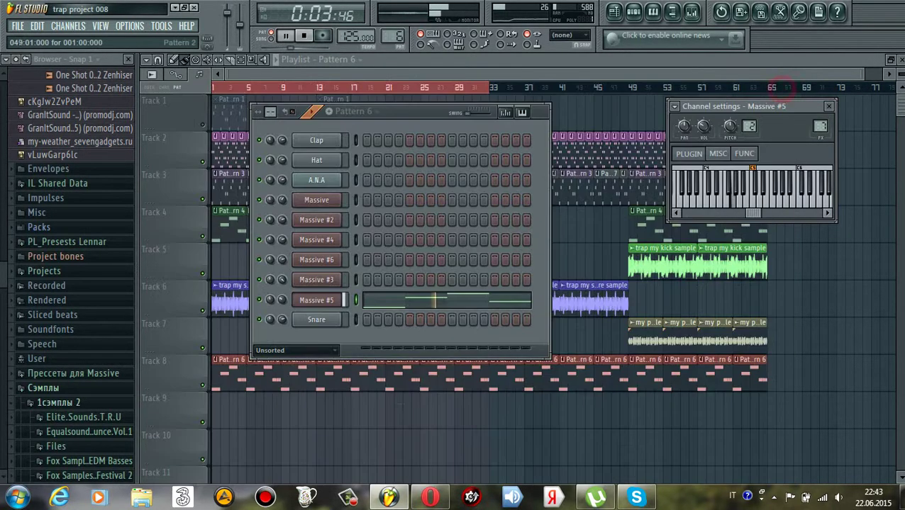
left_click(411, 59)
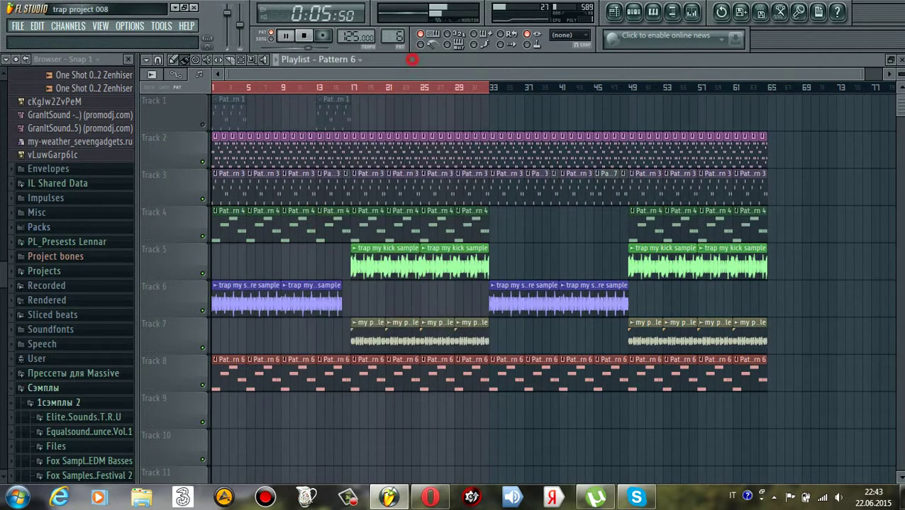
left_click(303, 35)
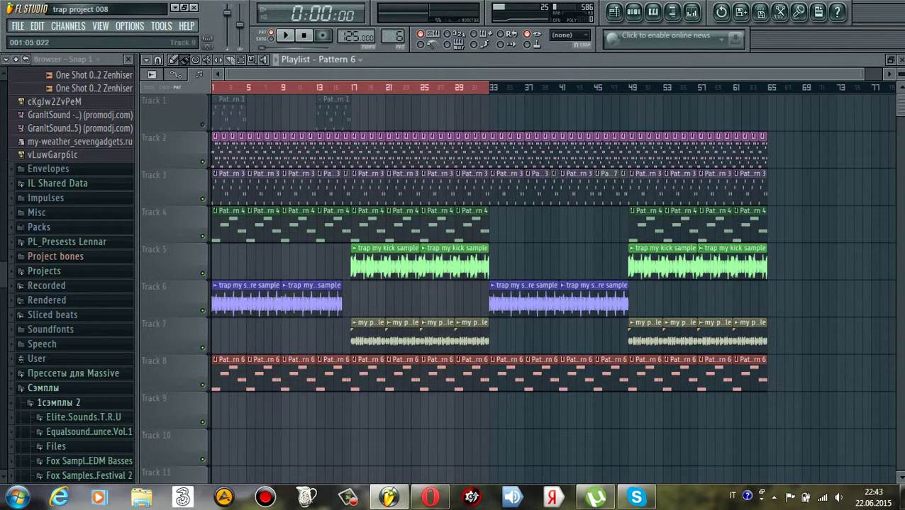
Paint four Pattern 6 clips along Track 9 from bar 1 and delete all of them again.
left_click_drag(216, 410, 329, 410)
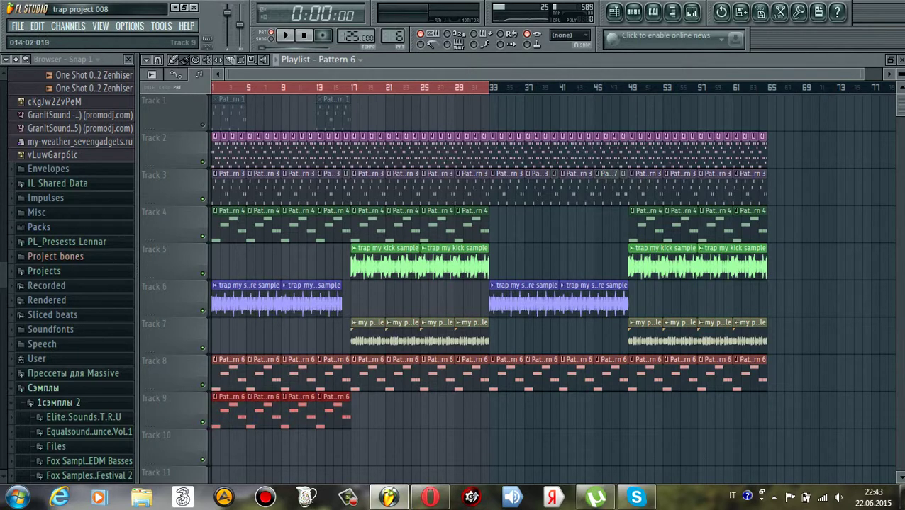
right_click(334, 414)
right_click(300, 414)
right_click(264, 414)
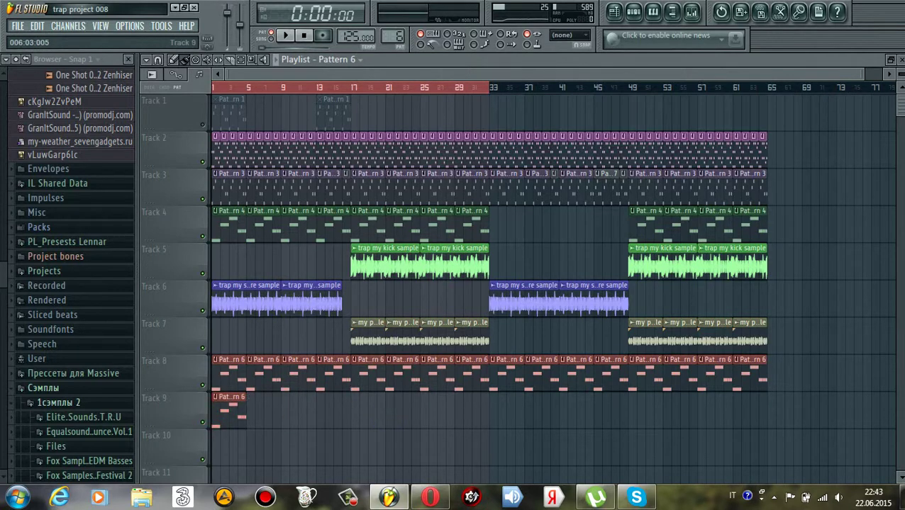
right_click(241, 414)
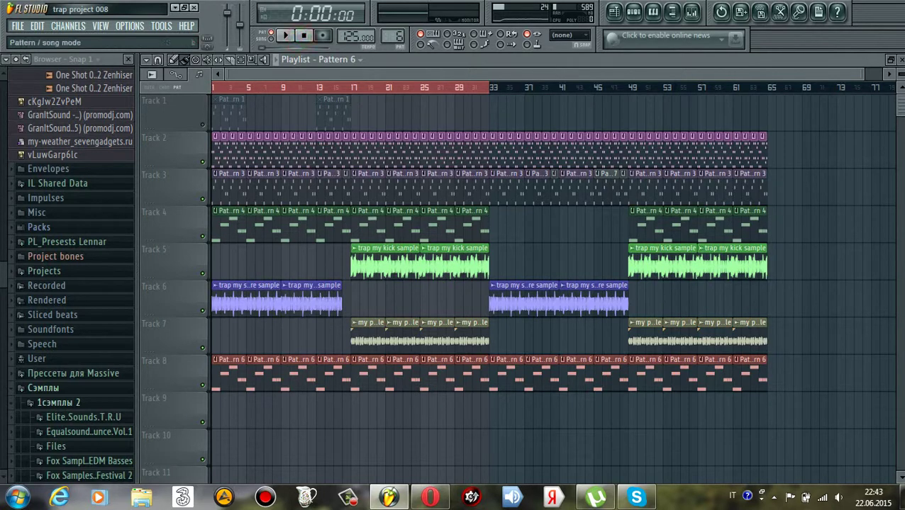
Switch from pattern to song mode and play the arrangement from the start.
left_click(264, 36)
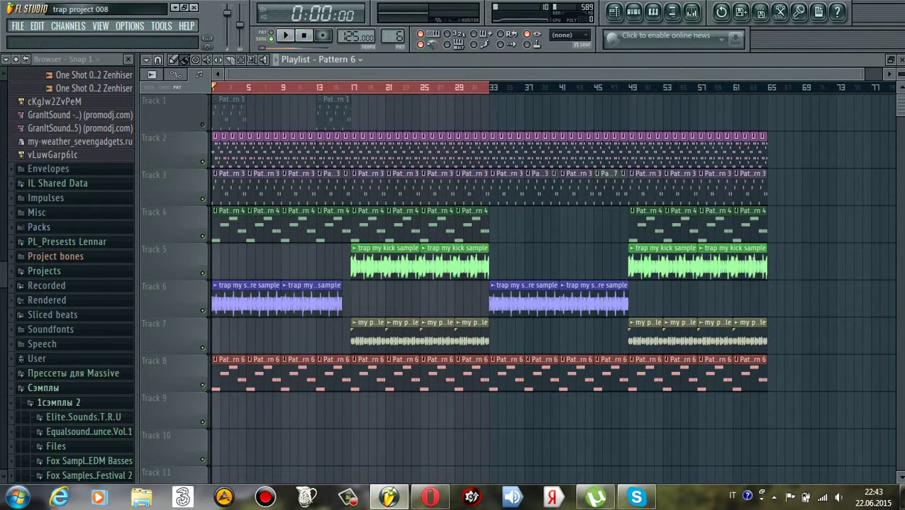
mouse_move(485, 87)
left_mouse_down()
mouse_move(265, 87)
mouse_move(274, 88)
left_mouse_up()
left_click(304, 35)
left_click(286, 36)
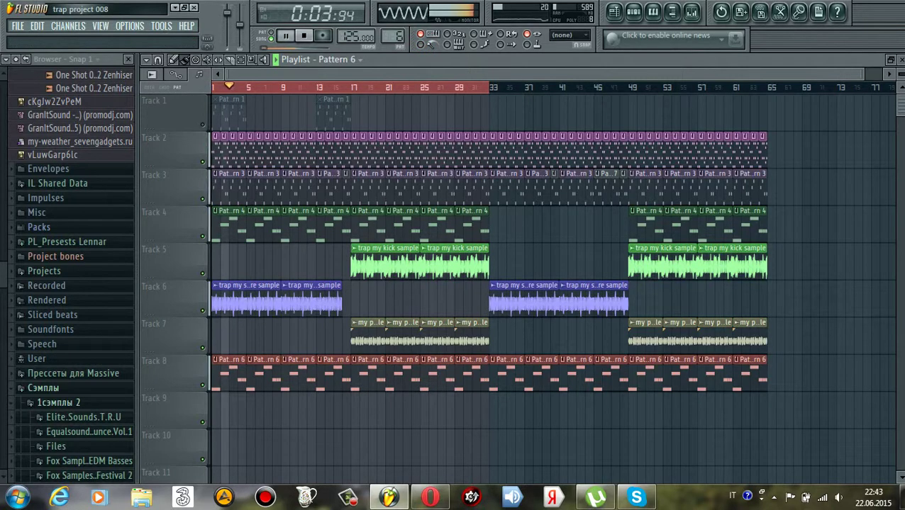
Follow the playing arrangement closely in the playlist up to bar 32, check the step sequencer and mixer levels, and stop playback.
left_click_drag(861, 74, 388, 73)
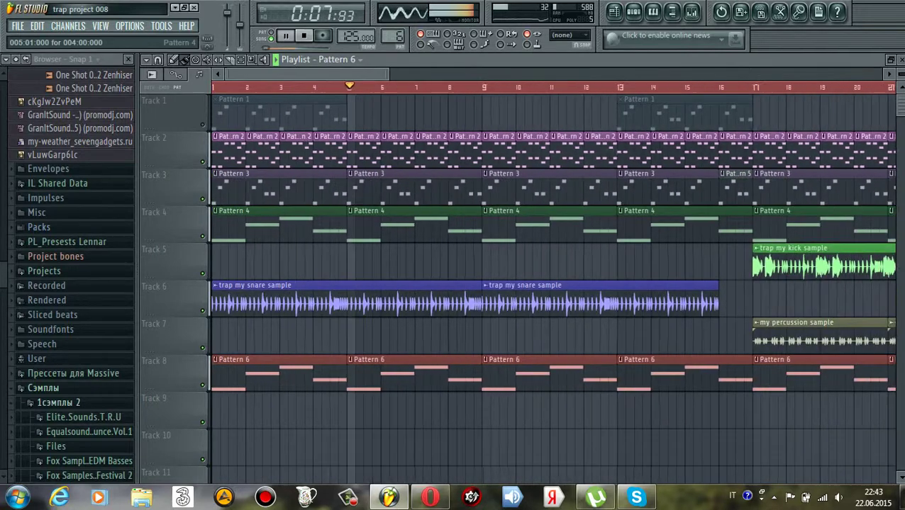
key("F6")
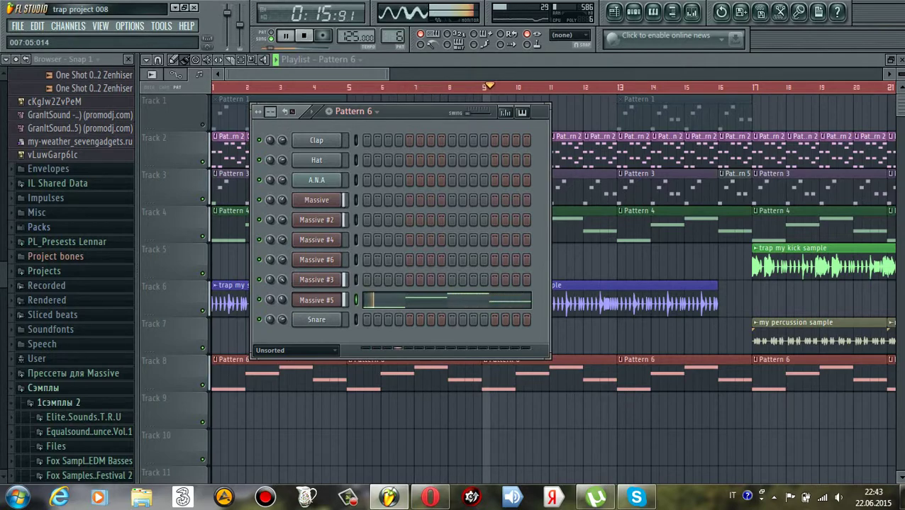
left_click_drag(387, 75, 467, 75)
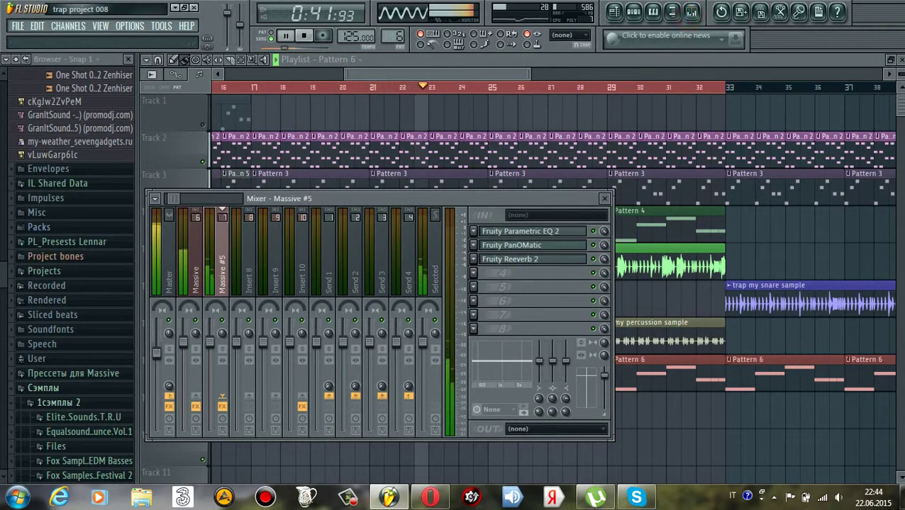
left_click_drag(383, 206, 397, 399)
left_click(619, 400)
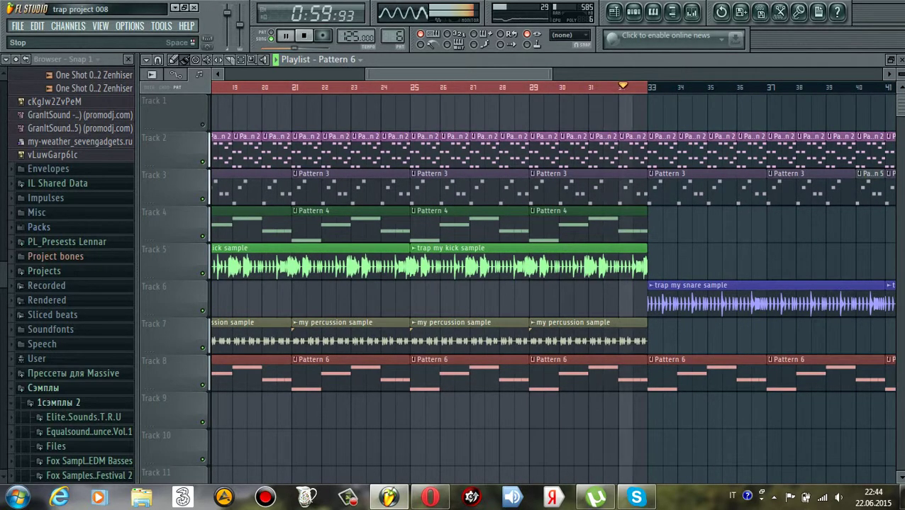
key("space")
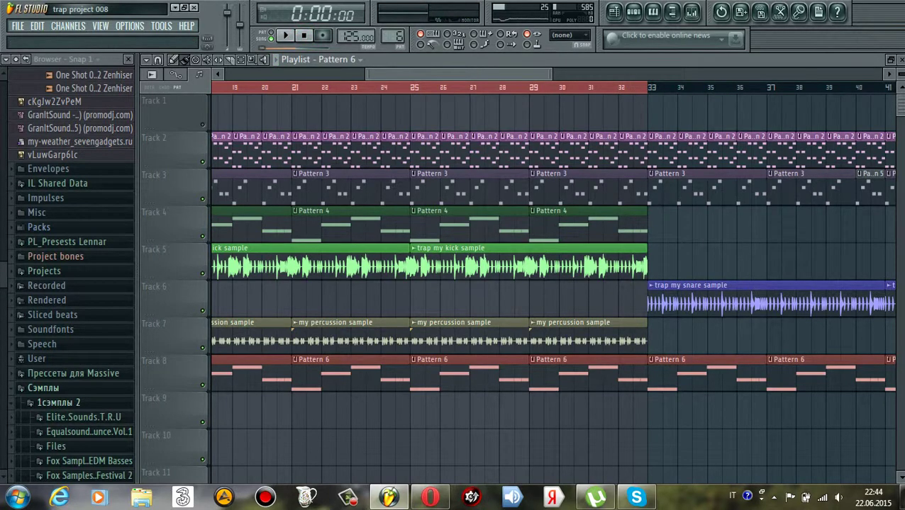
left_click_drag(459, 73, 372, 74)
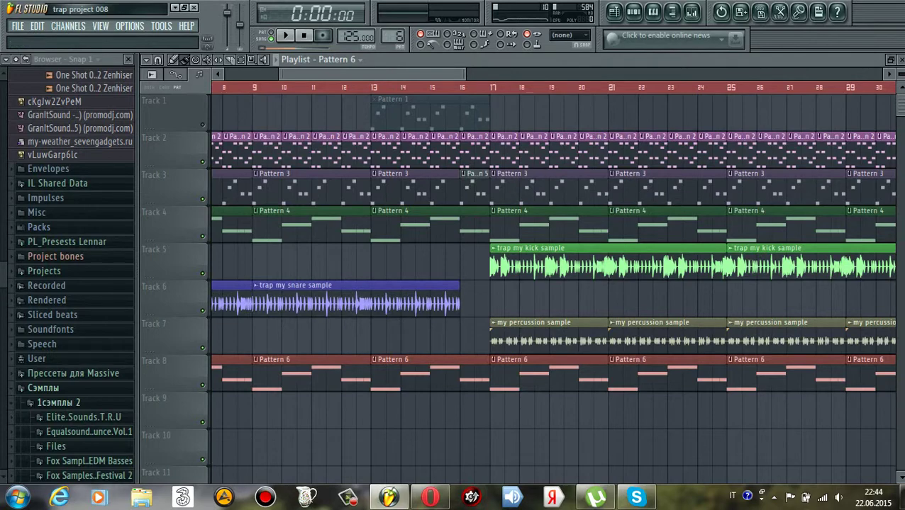